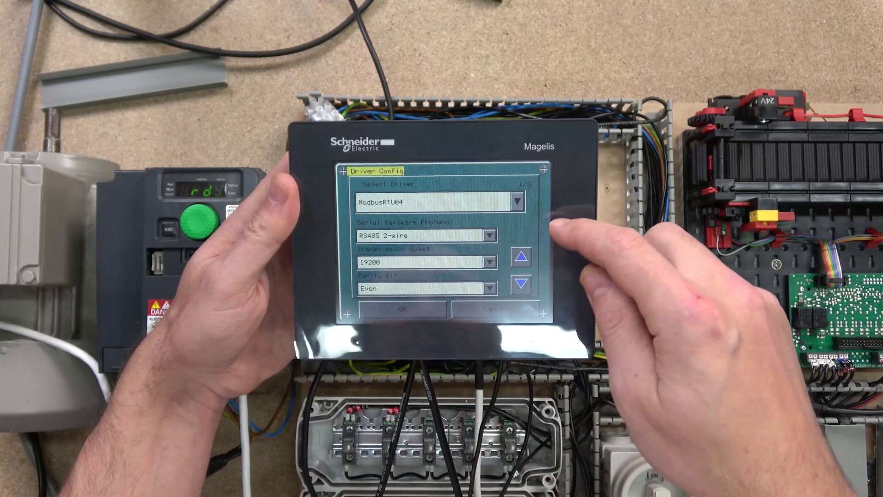
- Page through the Magelis driver settings, then go back to the stop bit page
left_click(521, 284)
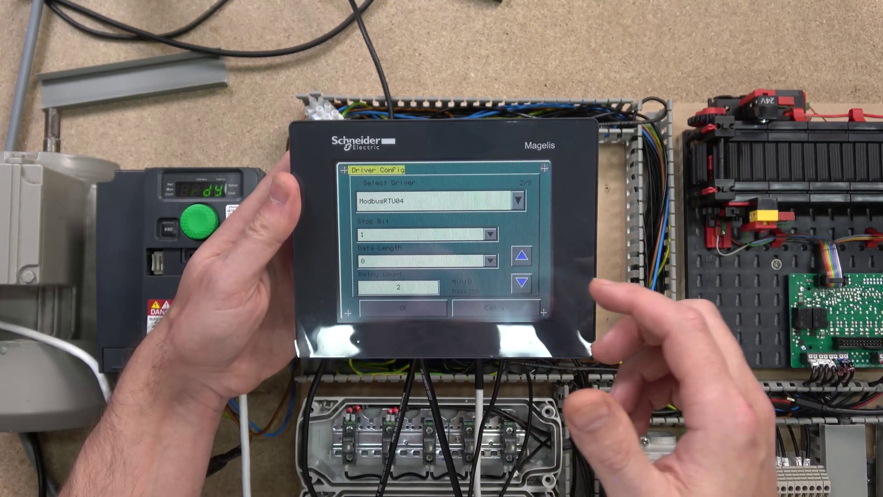
left_click(522, 281)
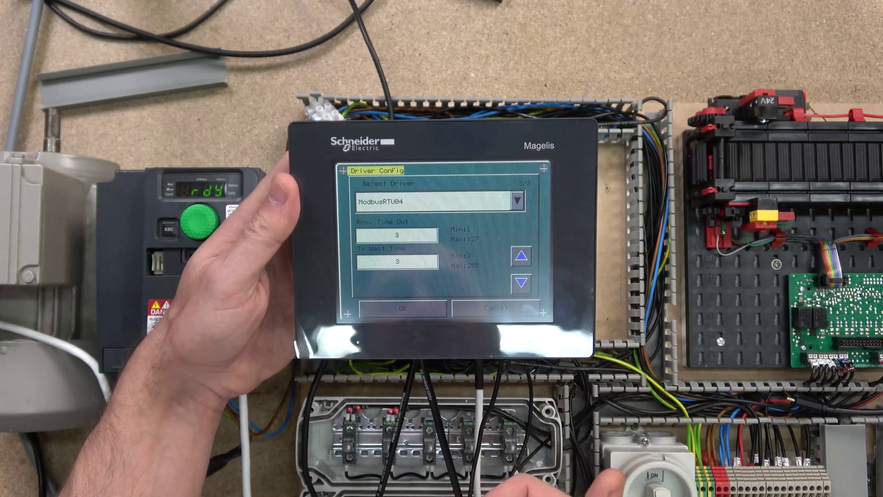
left_click(522, 256)
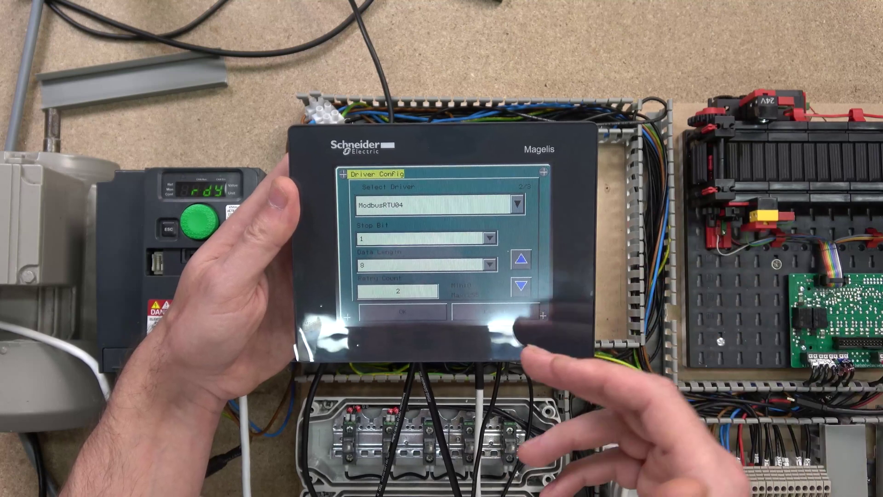
- Review ModbusEquipment03's settings (slave address 1, frame length 120), then return to the Offline menu
left_click(496, 312)
left_click(414, 228)
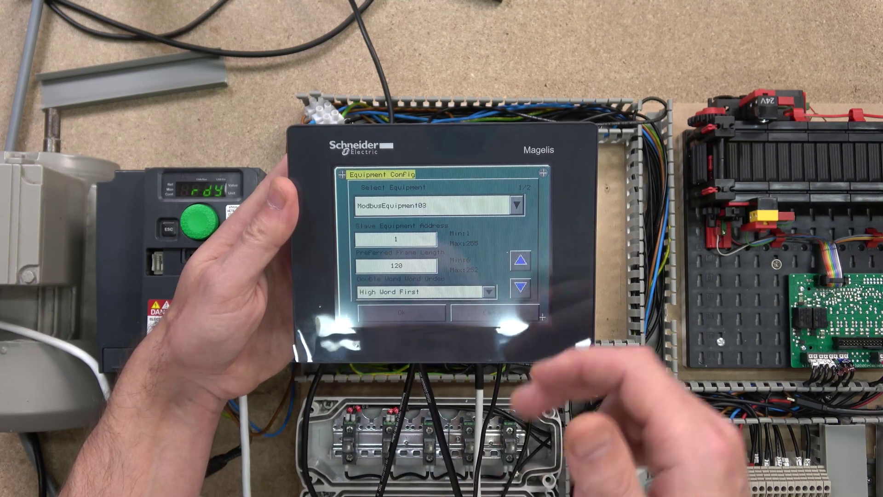
left_click(520, 287)
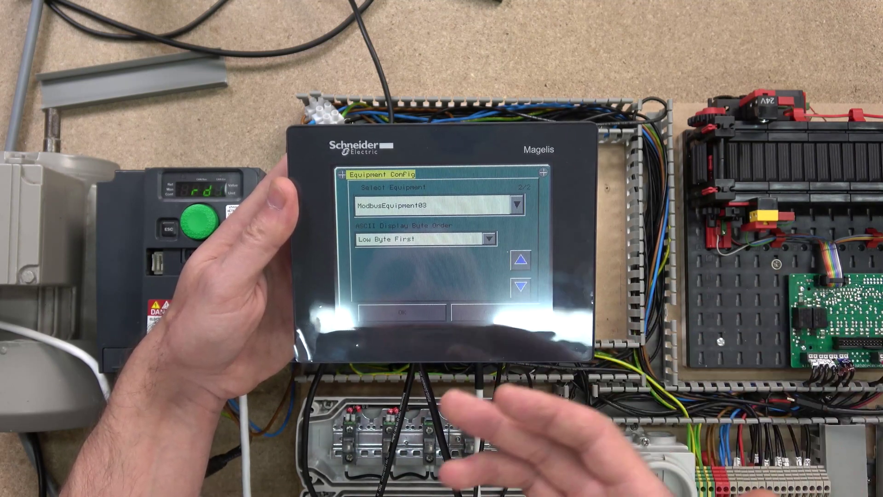
left_click(401, 314)
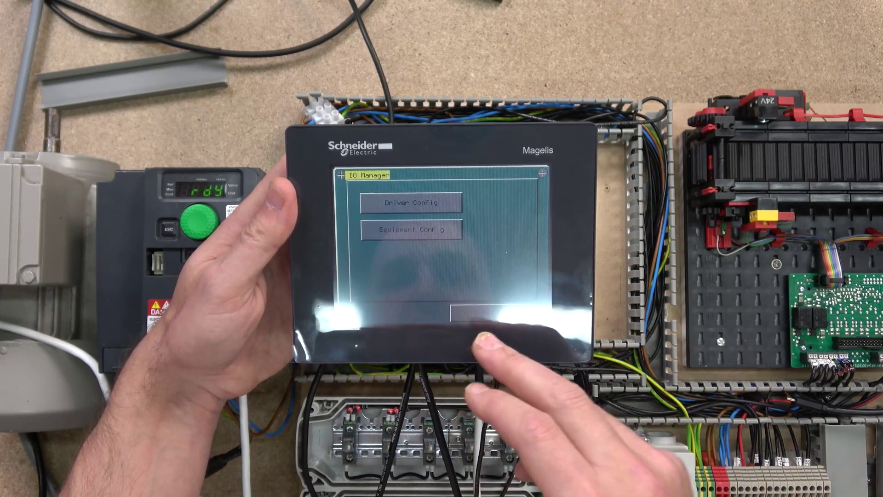
left_click(493, 313)
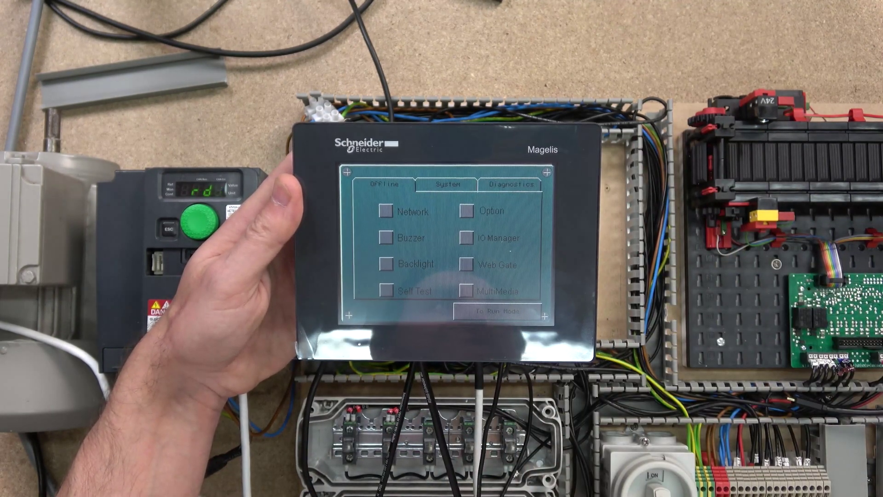
- Check the panel's network settings, including MAC and DNS, then restart the panel into run mode
left_click(385, 211)
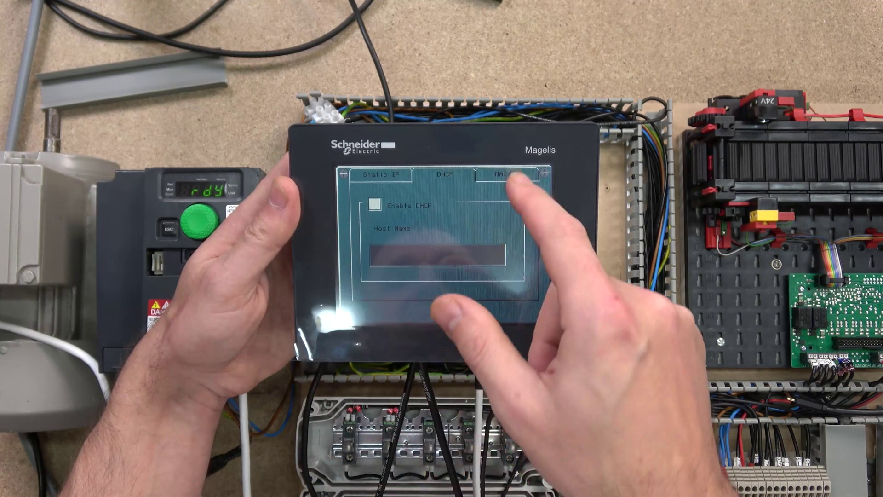
left_click(510, 173)
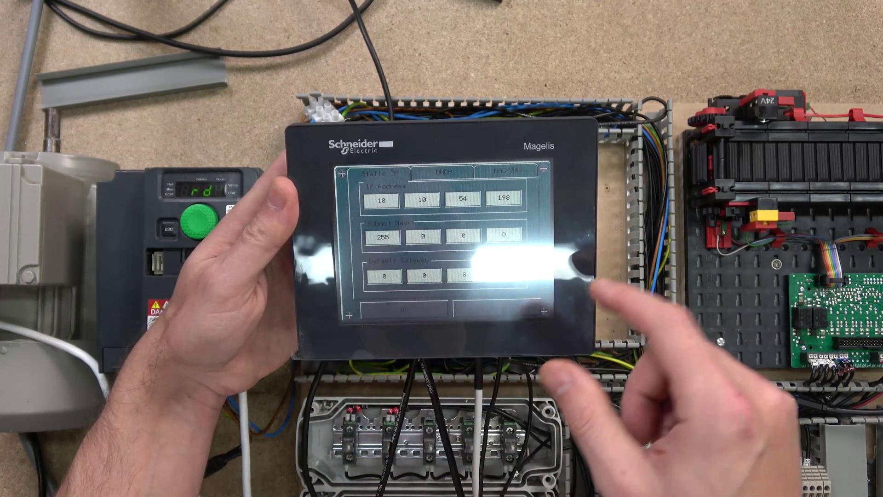
left_click(449, 303)
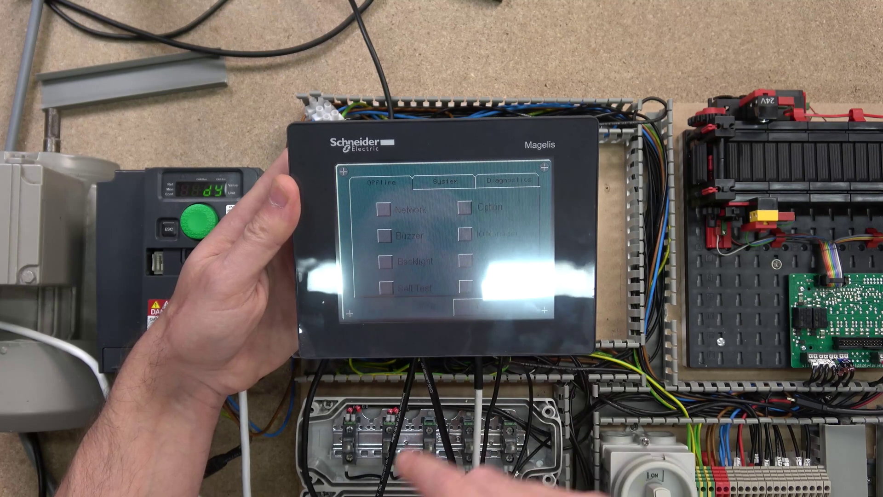
left_click(500, 310)
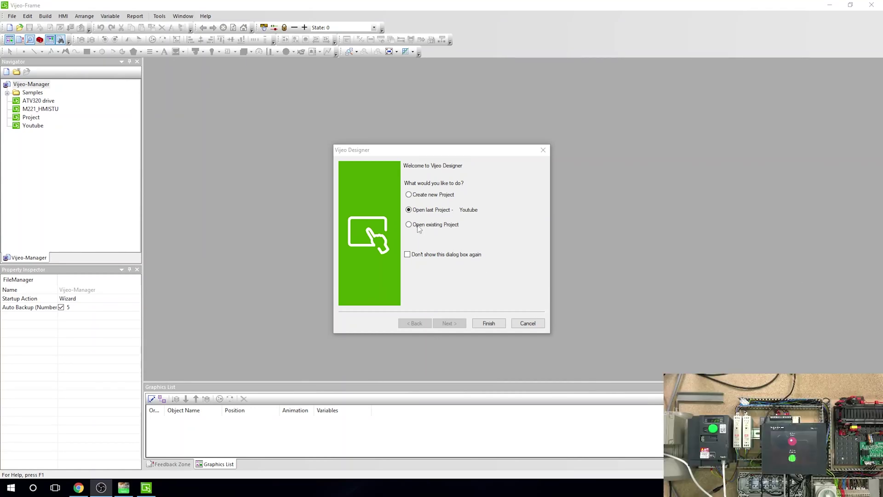
- Start a new Vijeo Designer project and keep the name 'Project'
left_click(415, 197)
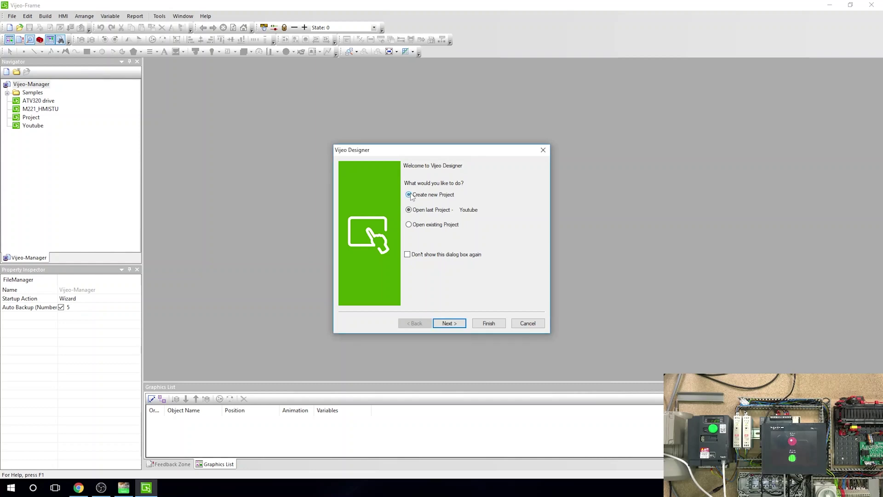
left_click(450, 325)
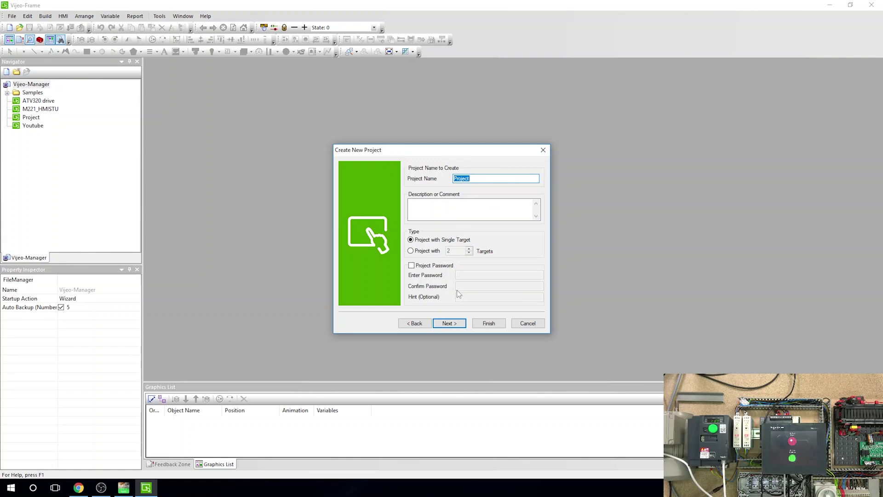
left_click(451, 327)
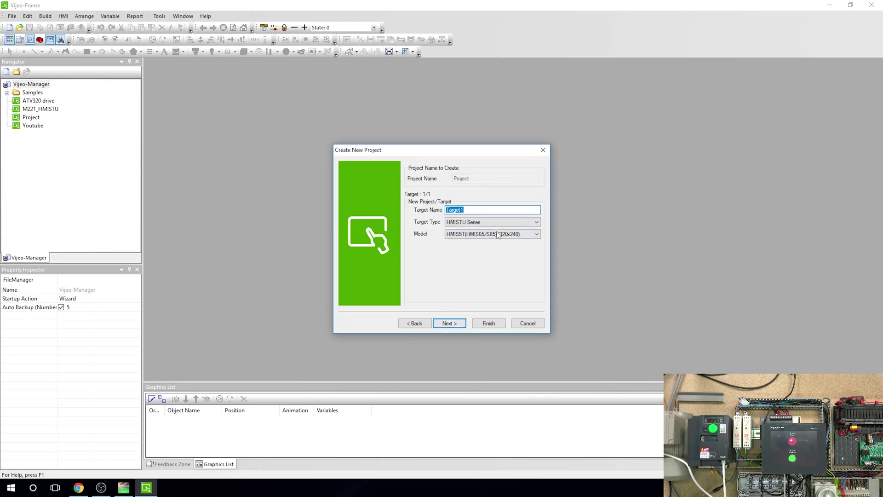
- Choose HMISTU Series with the HMIS5T model and advance to the equipment list
left_click(526, 224)
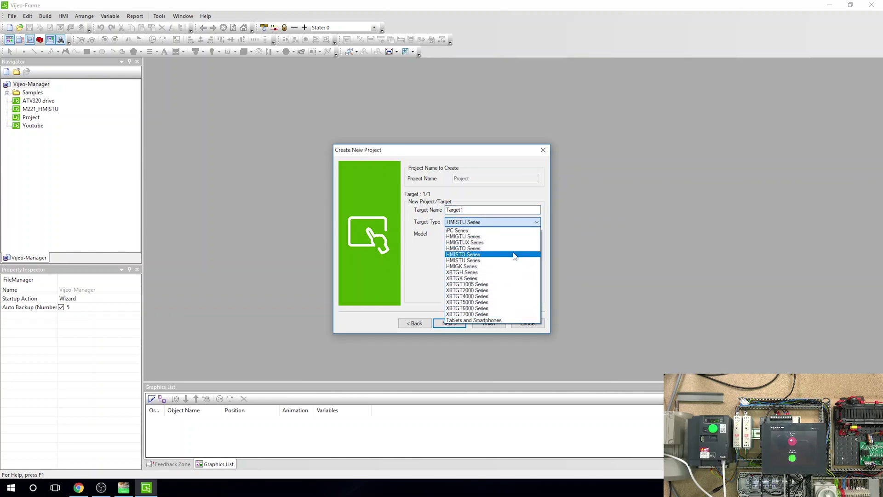
left_click(537, 223)
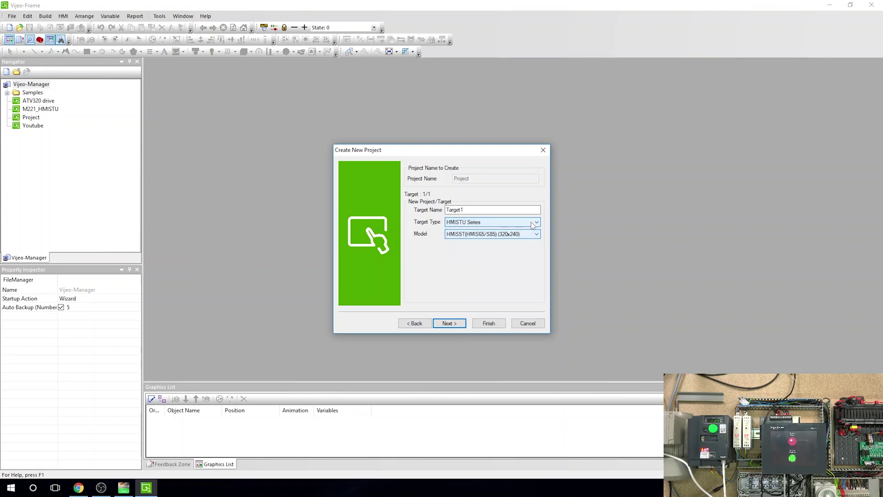
left_click(511, 235)
left_click(510, 242)
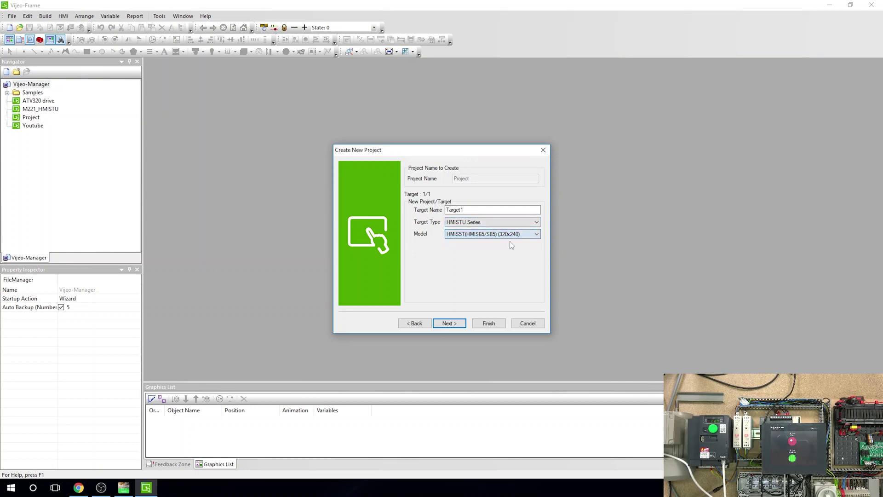
left_click(455, 324)
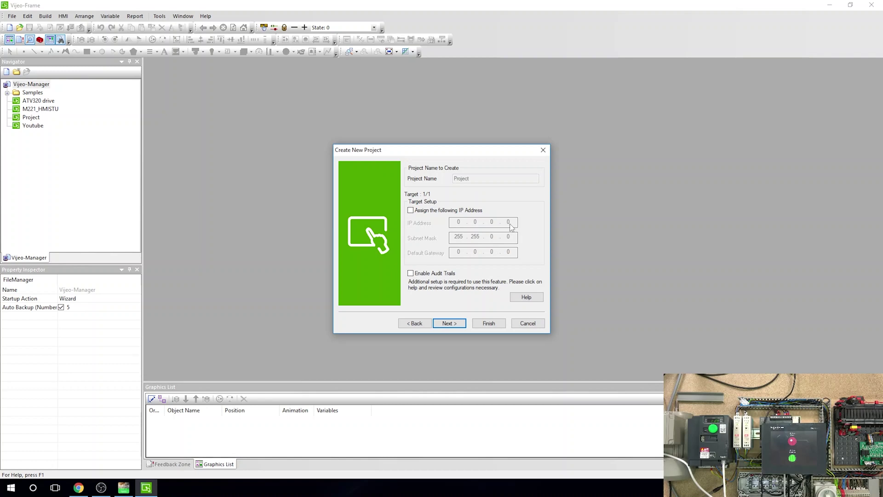
left_click(455, 324)
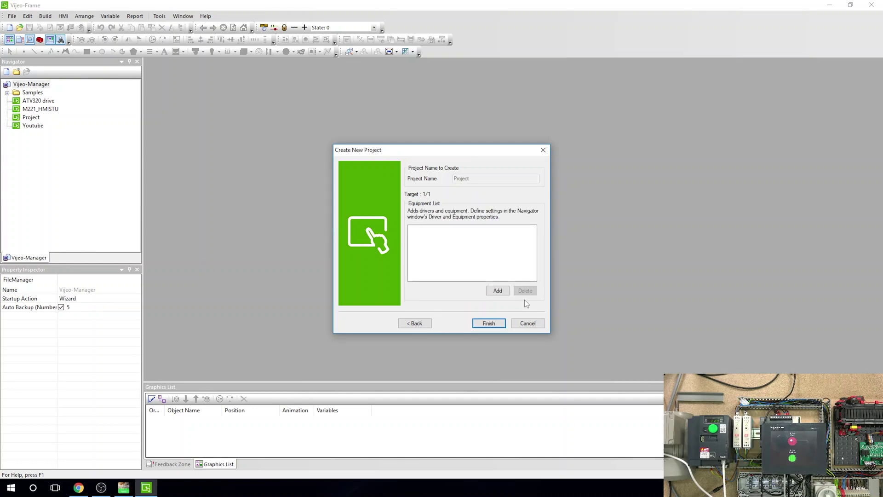
- Add Schneider Electric's Modbus (RTU) driver with Modbus Equipment to the equipment list
left_click(497, 291)
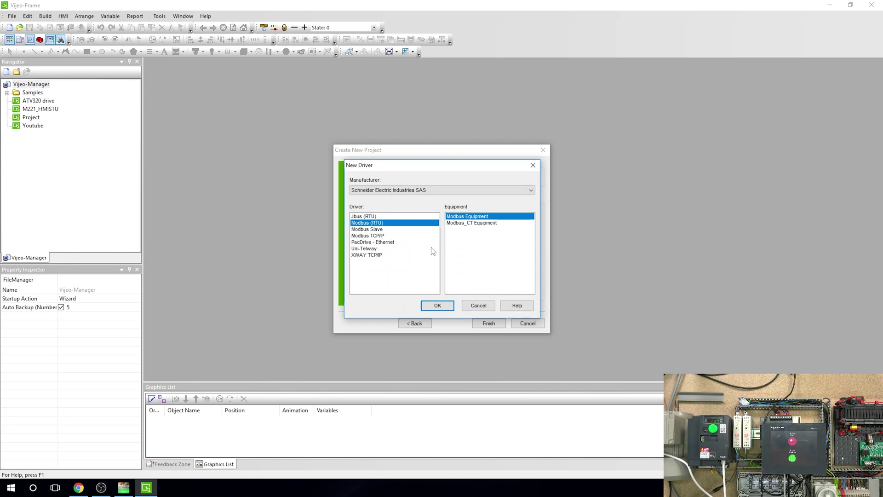
left_click(533, 191)
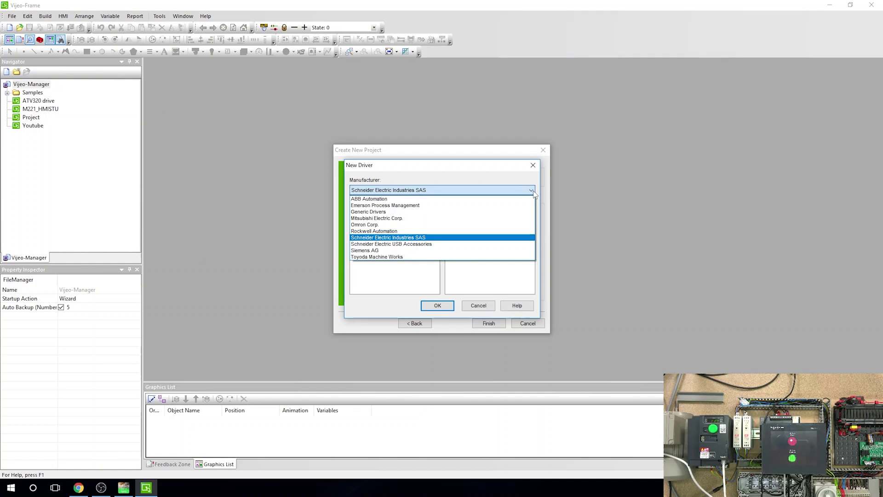
left_click(397, 240)
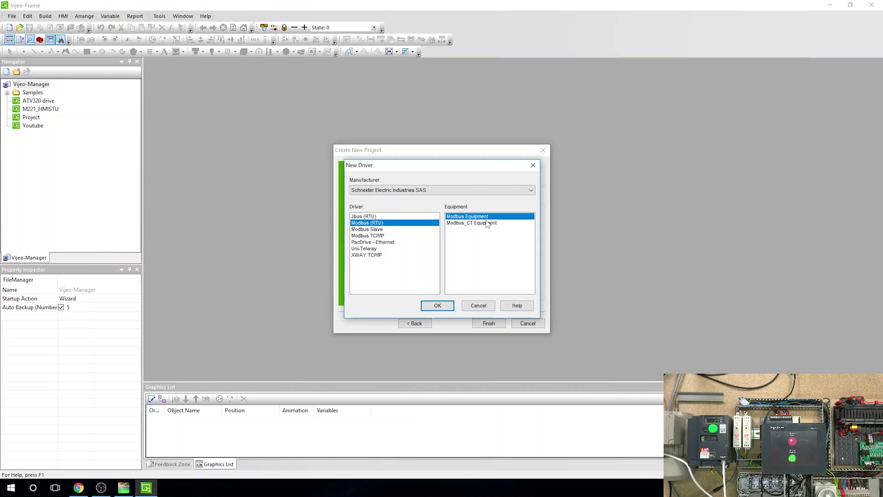
left_click(437, 306)
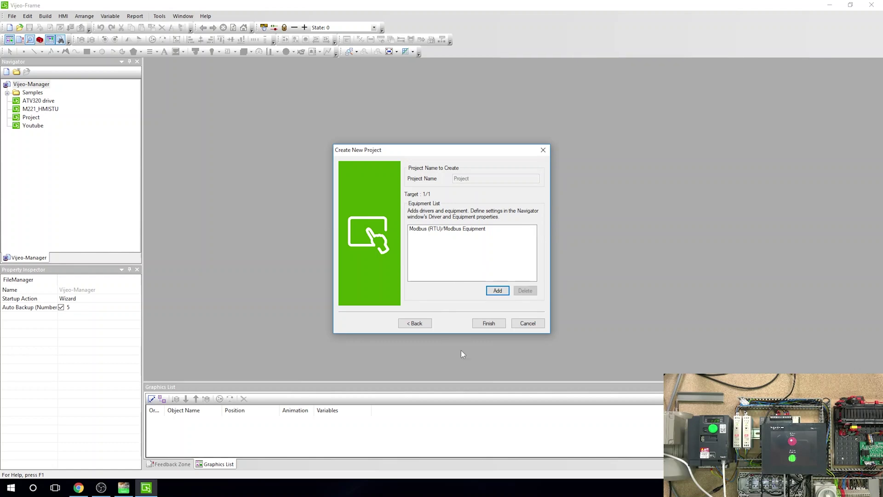
- Finish the new project, confirming that it overwrites the existing one
left_click(491, 325)
left_click(462, 264)
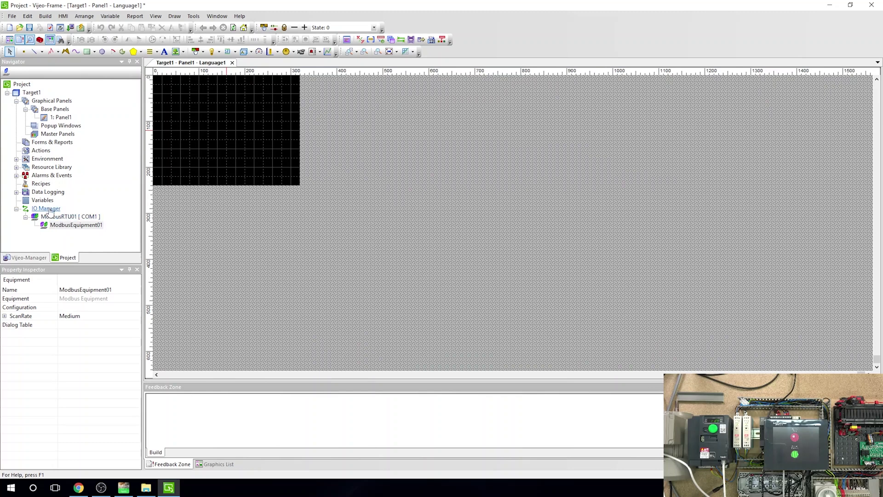
right_click(49, 212)
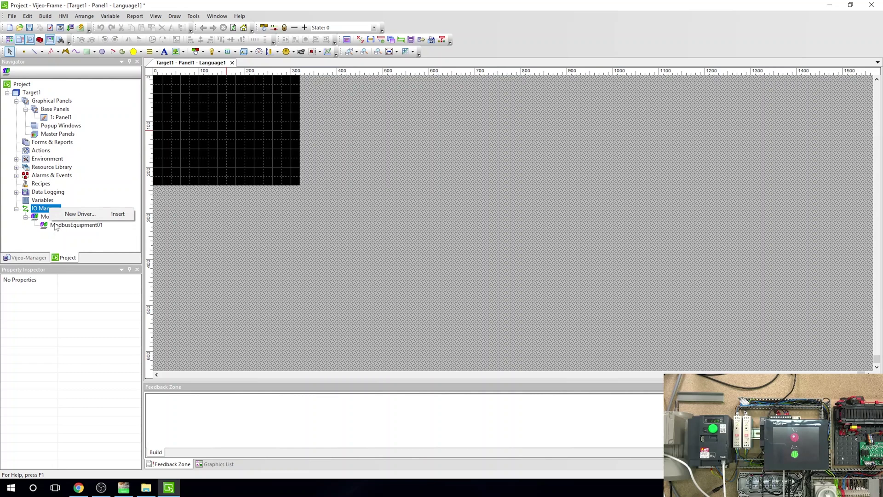
left_click(26, 226)
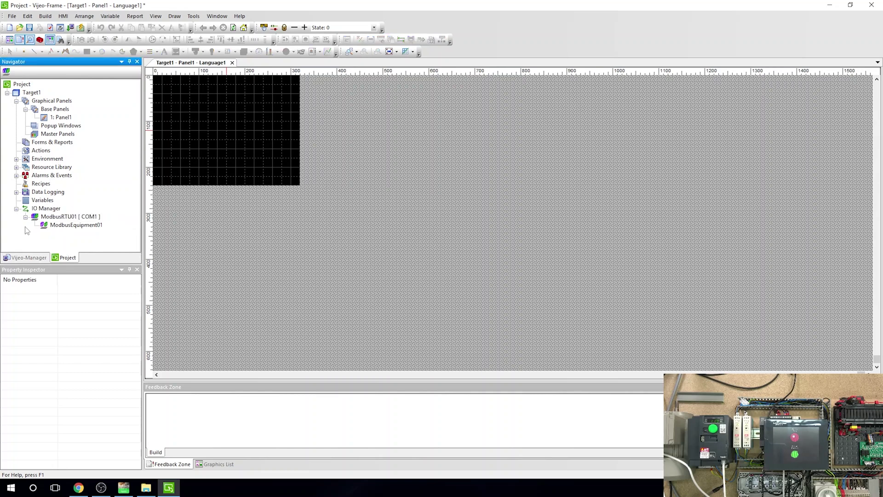
- Open the ModbusRTU01 driver settings and keep RS-485 as the serial interface
double_click(82, 218)
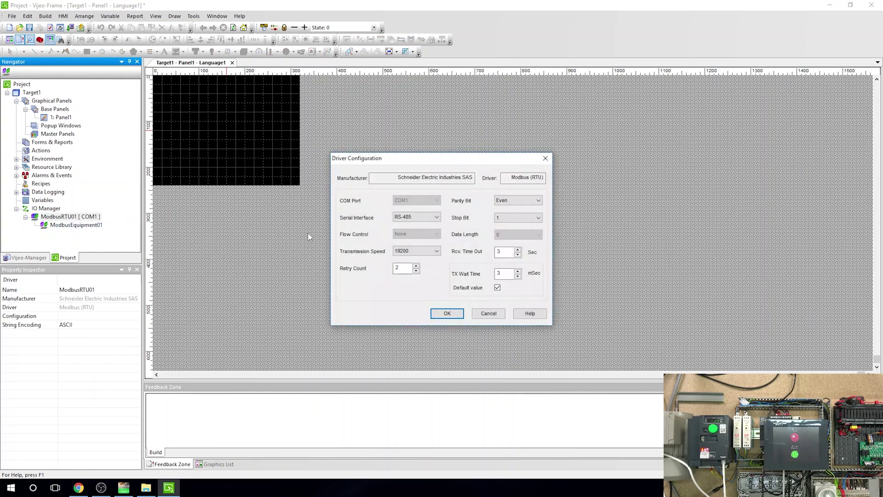
left_click(427, 219)
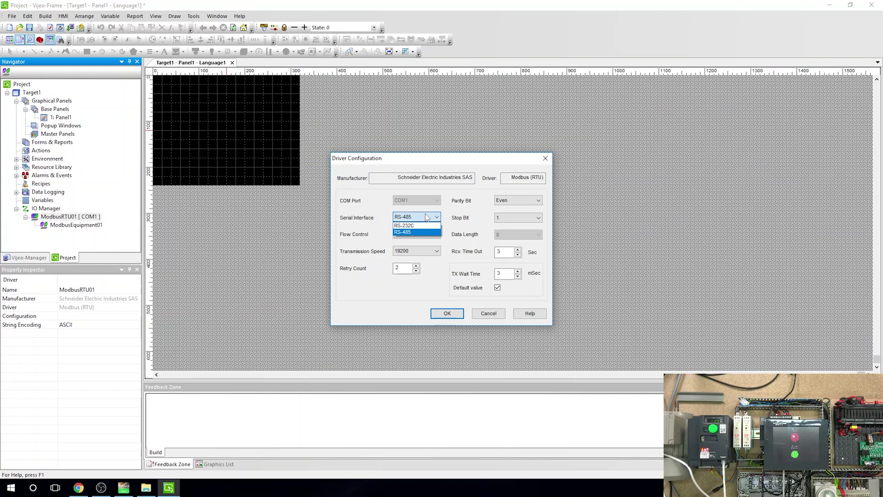
left_click(341, 257)
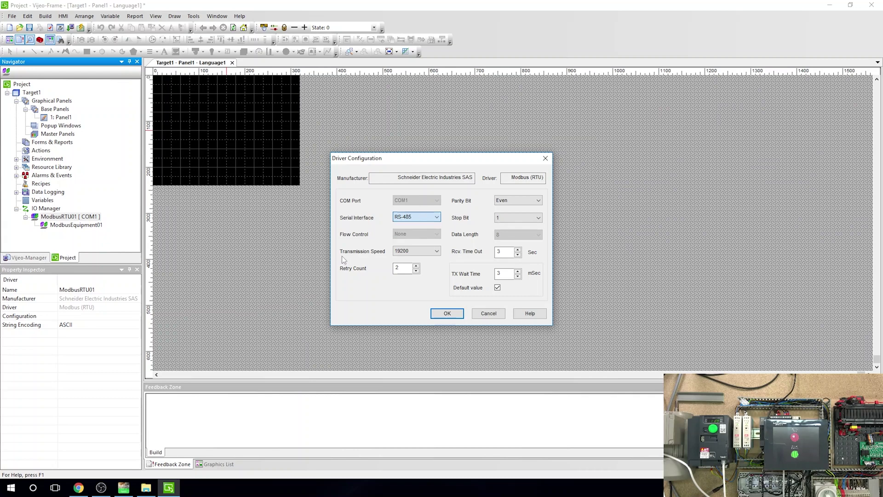
- Enable IEC61131 syntax on ModbusEquipment01 and confirm converting its addresses
left_click(447, 315)
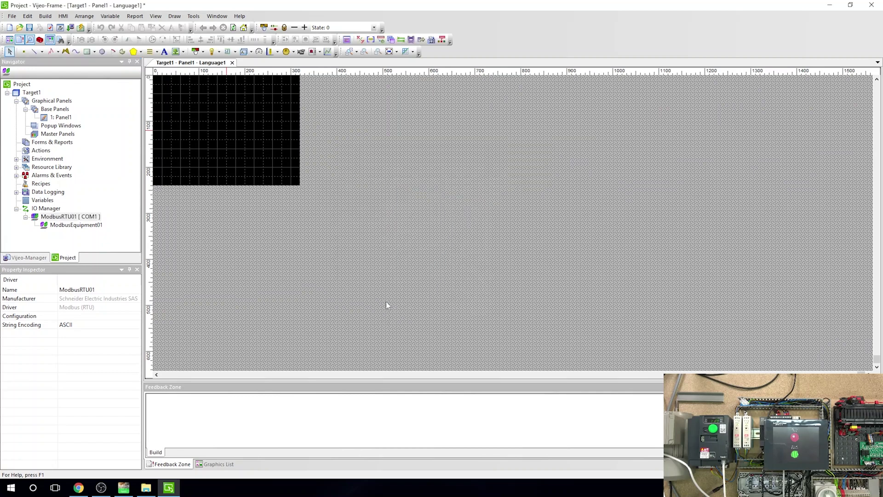
double_click(76, 226)
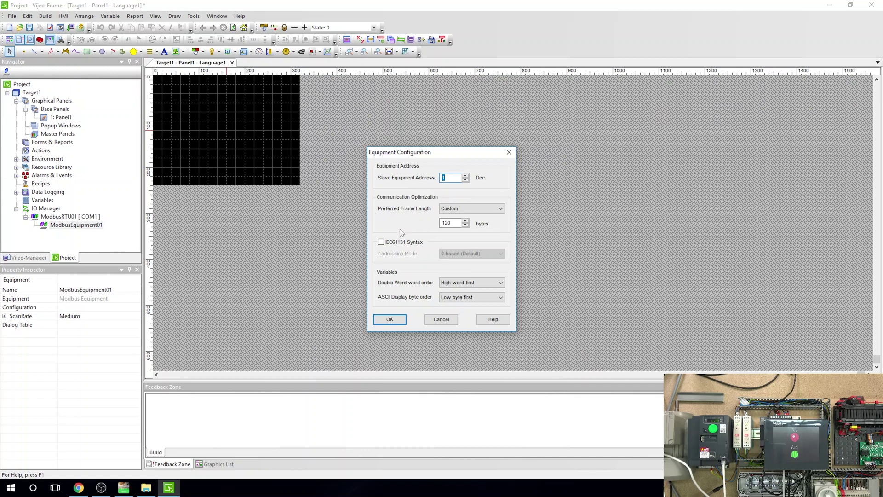
left_click(382, 243)
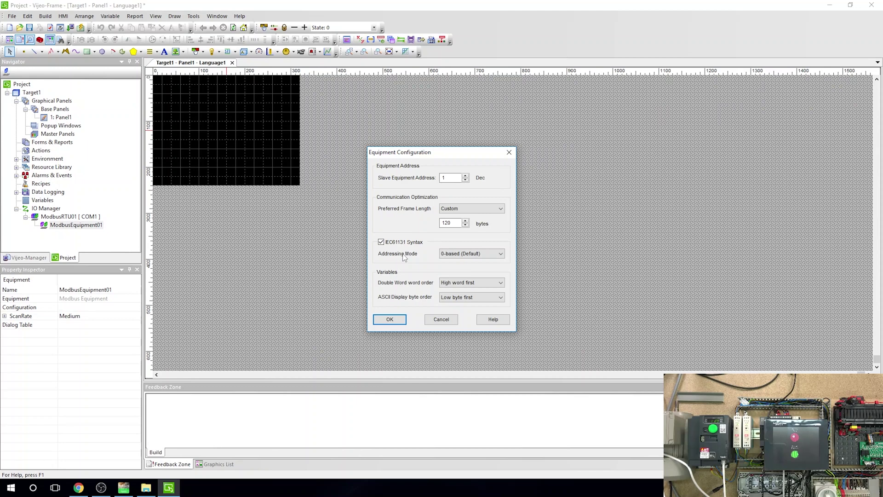
left_click(395, 319)
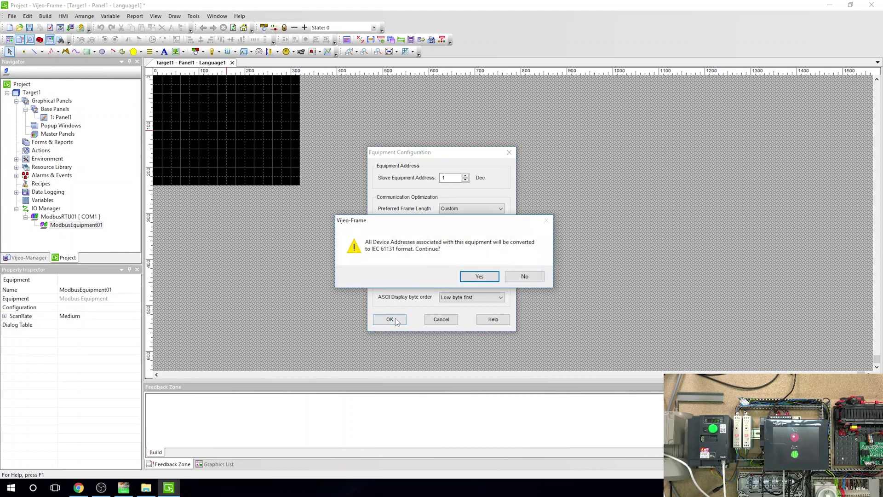
left_click(476, 276)
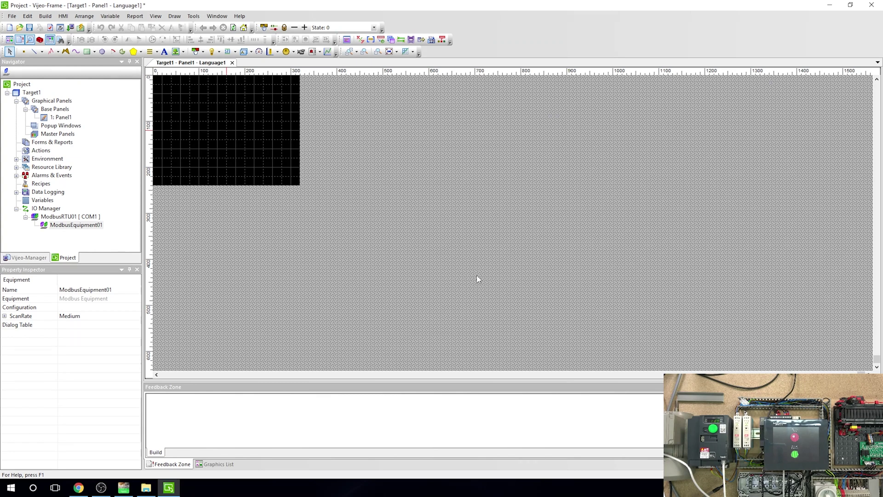
- Place a 'Hello YouTube' text object on Panel1
left_click(165, 51)
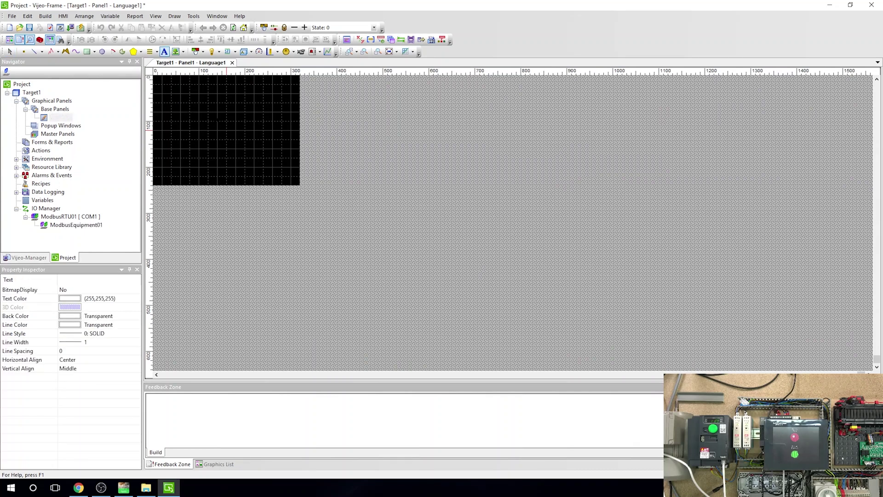
left_click_drag(181, 112, 280, 148)
left_click(381, 215)
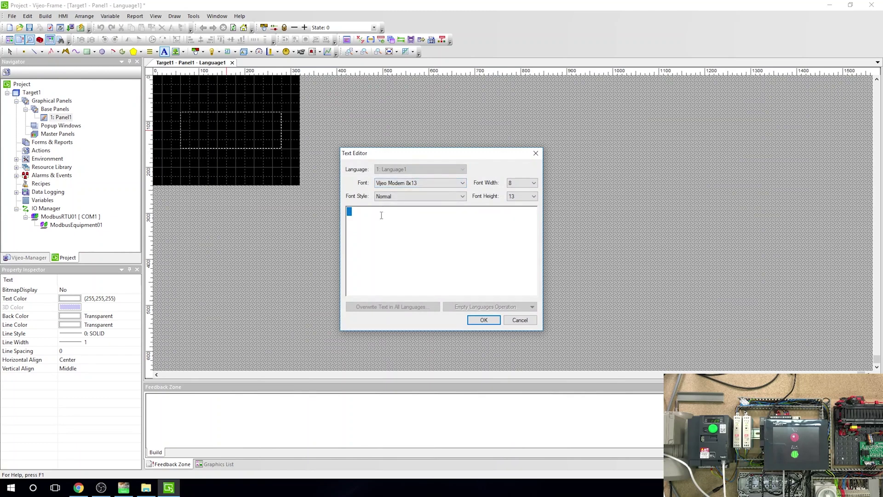
type("He")
type("llo YouTube")
left_click(488, 323)
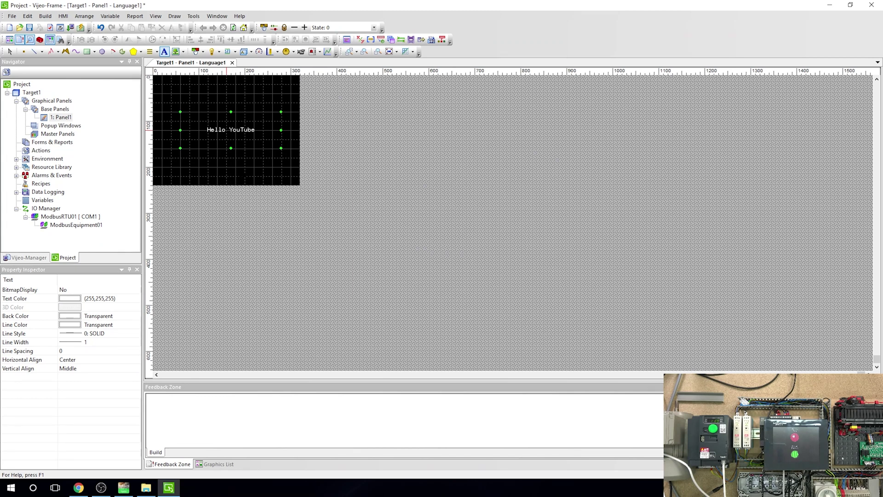
- Move the Hello YouTube text higher and widen its box to the left
left_click(11, 53)
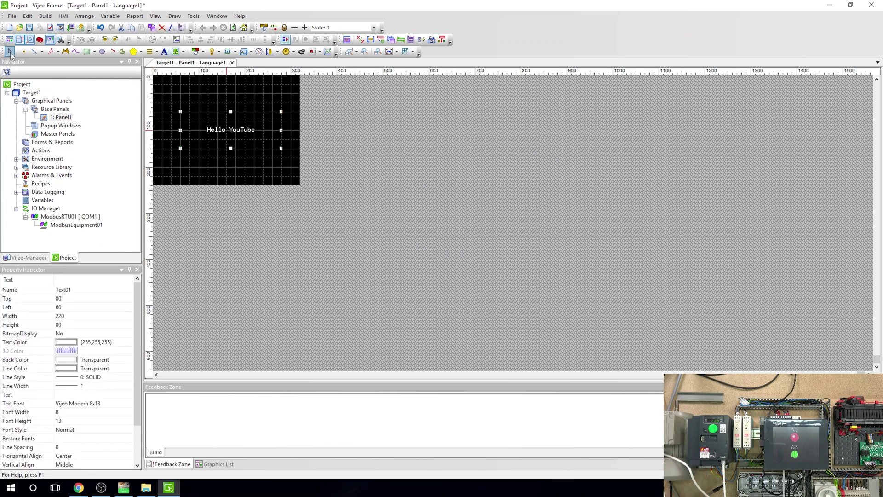
left_click(10, 52)
left_click_drag(232, 129, 225, 119)
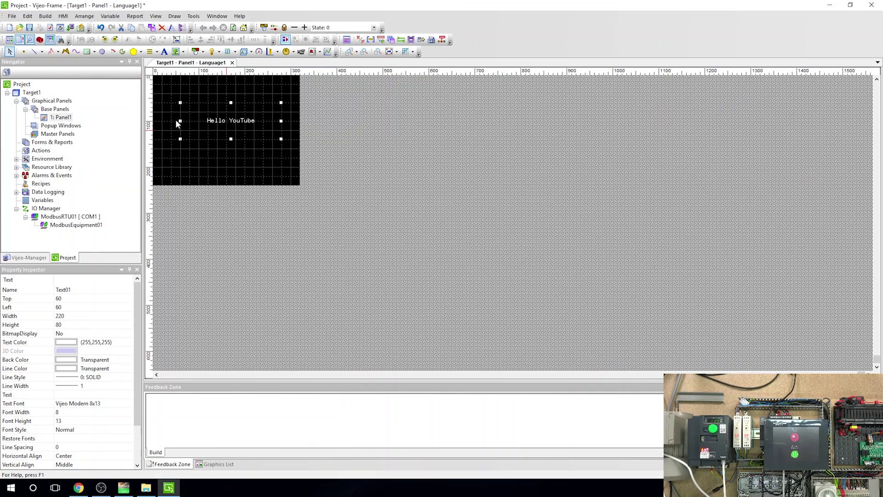
left_click_drag(181, 120, 172, 120)
- Change Target1's download method from Ethernet to USB
double_click(32, 93)
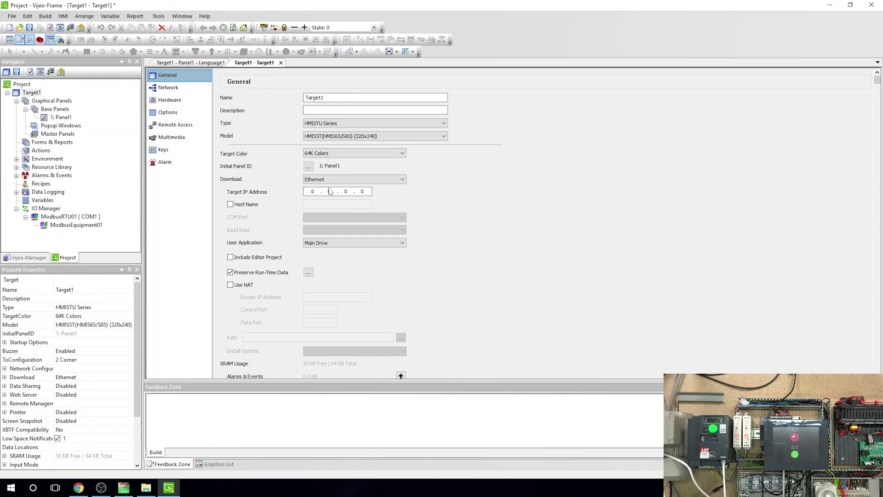
left_click(406, 179)
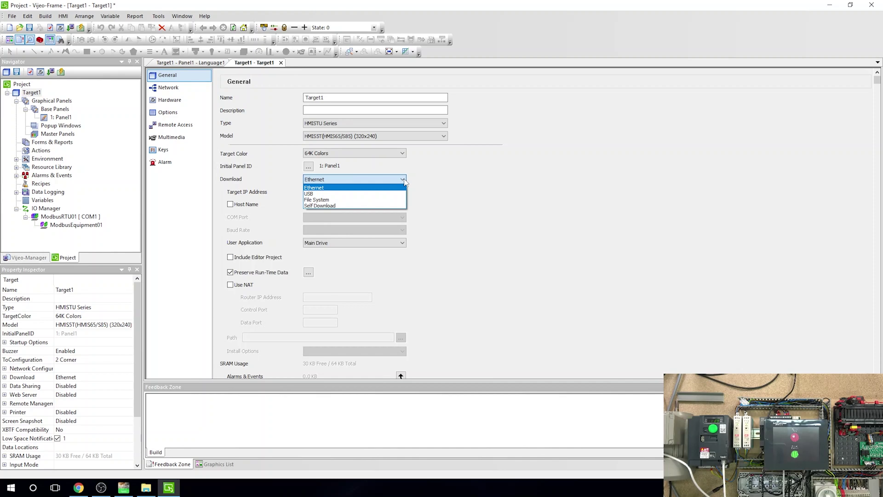
left_click(331, 195)
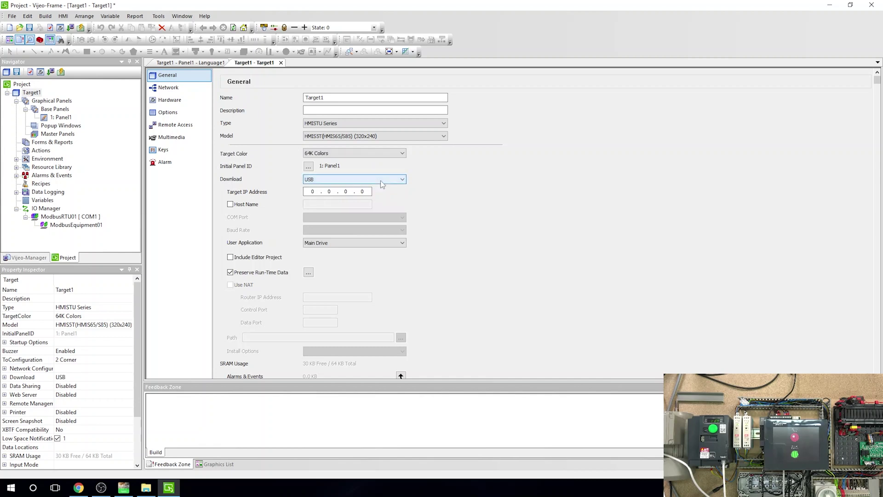
left_click(395, 180)
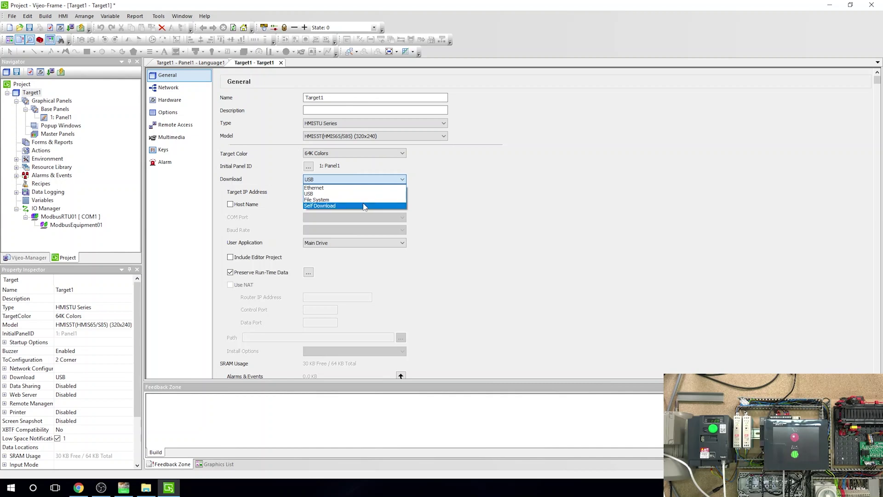
left_click(442, 197)
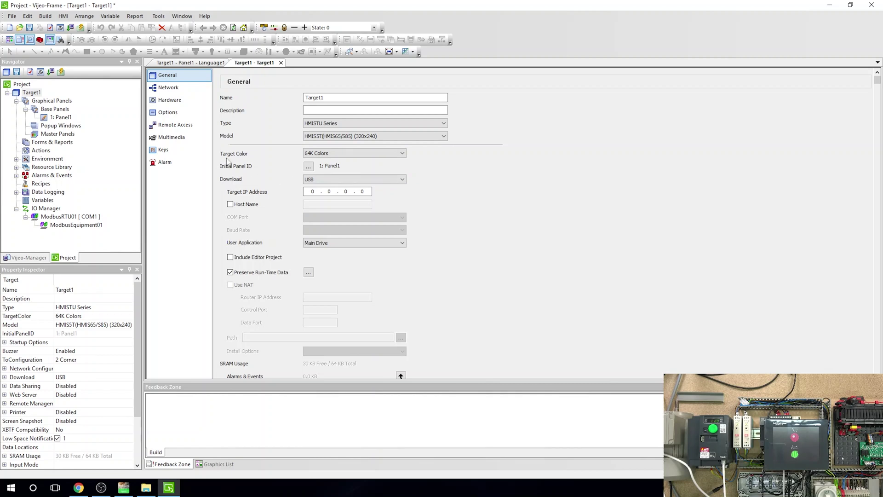
left_click(172, 89)
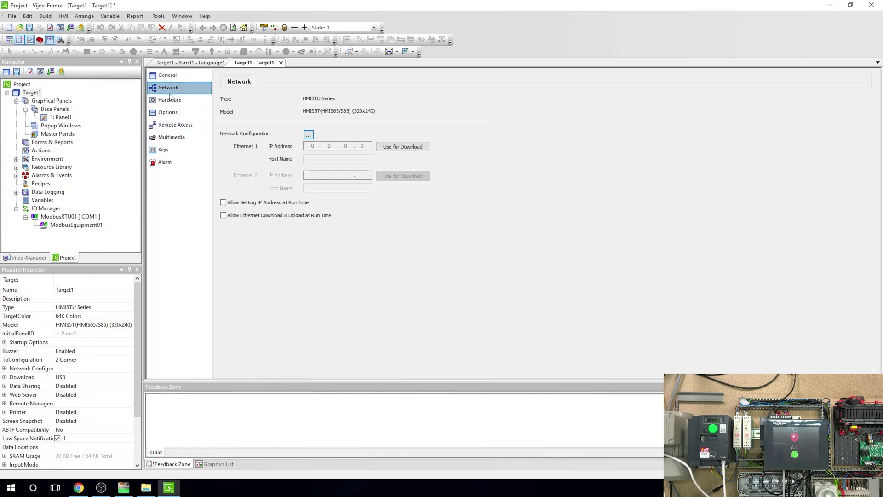
left_click(171, 101)
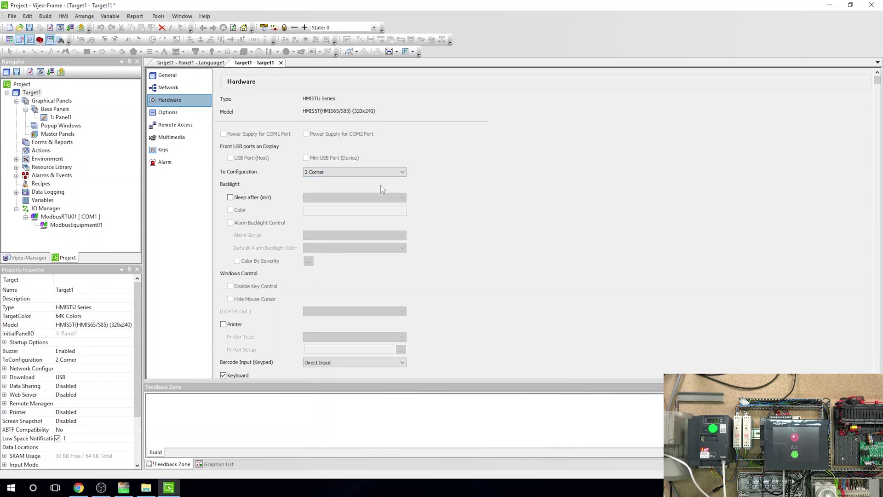
left_click(397, 173)
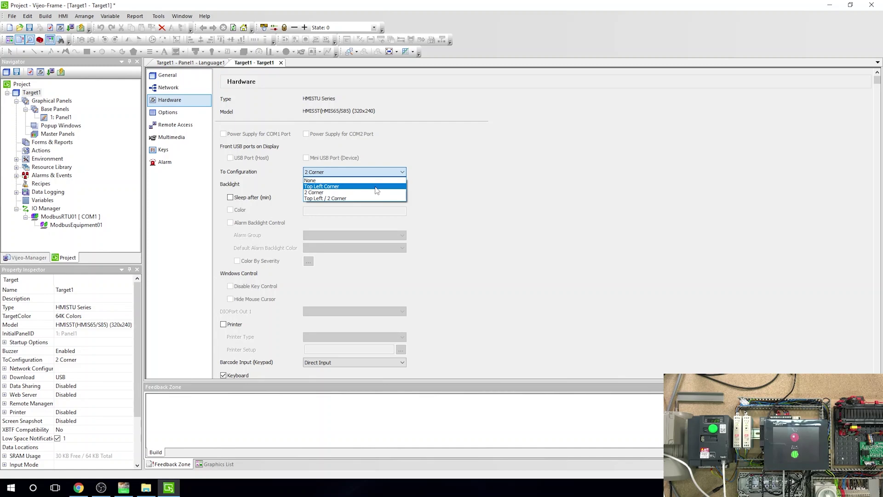
left_click(403, 173)
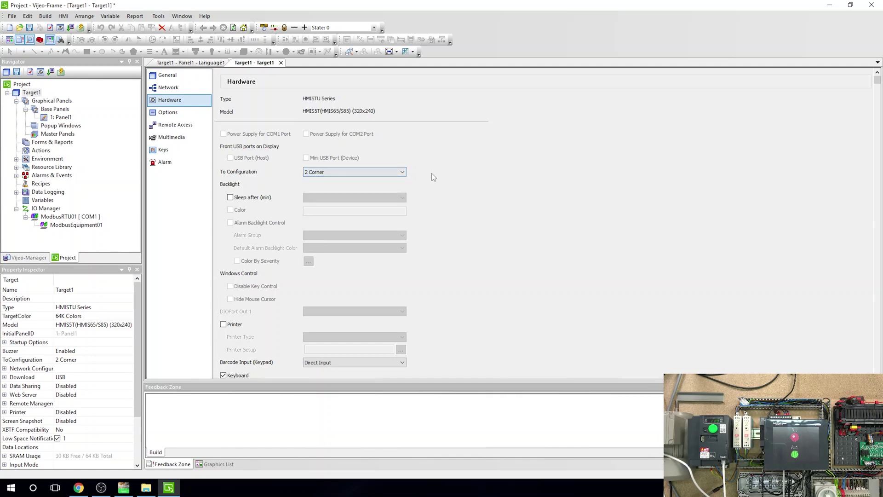
left_click(175, 115)
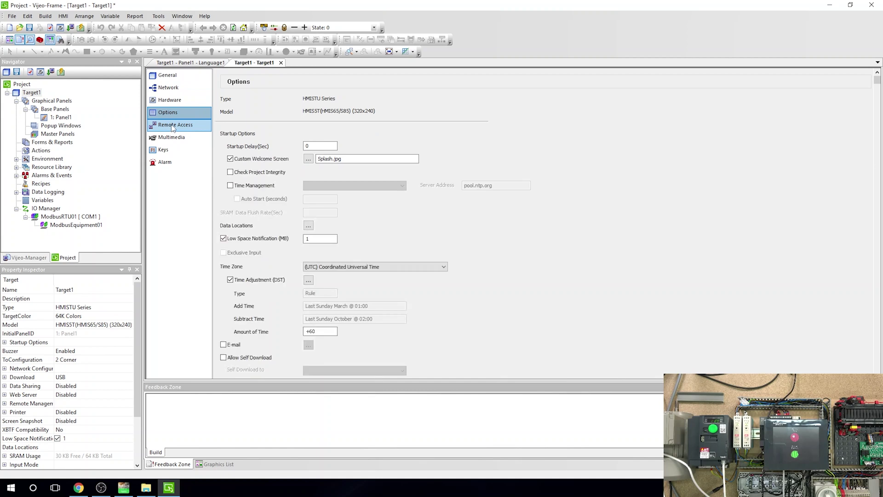
left_click(172, 123)
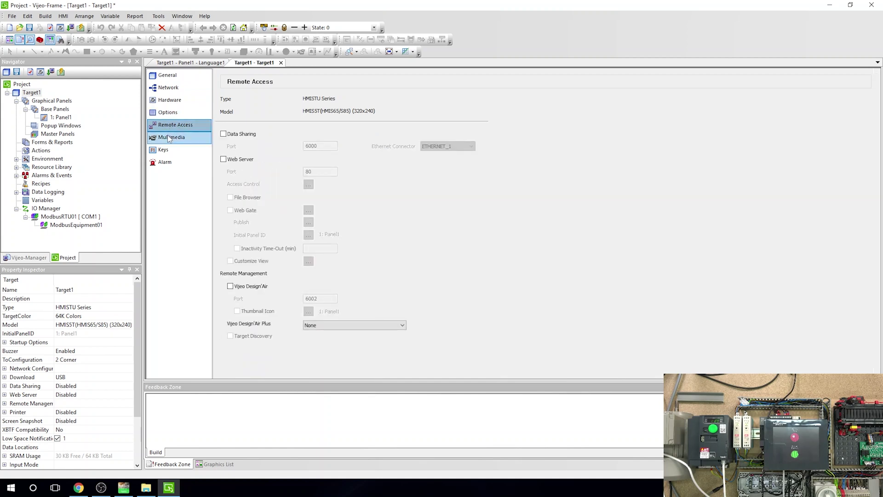
left_click(168, 138)
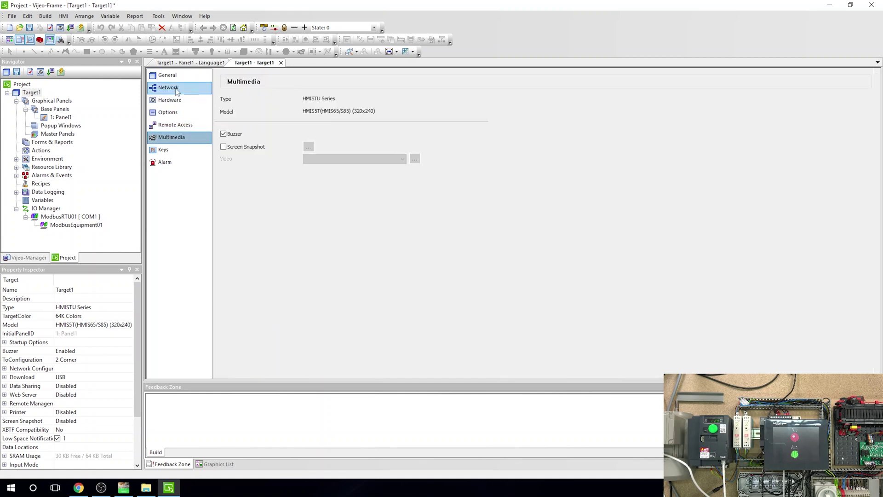
left_click(175, 78)
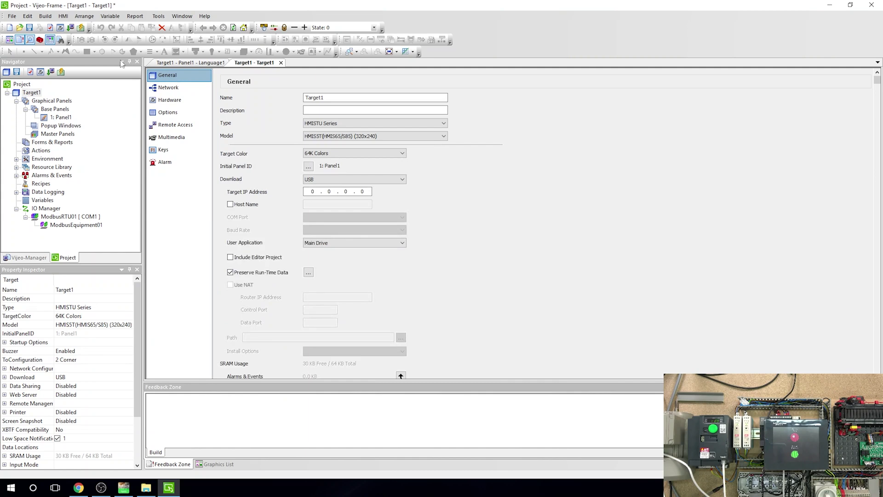
- Start downloading to Target1 with Delete all Run-time Data ticked
left_click(71, 28)
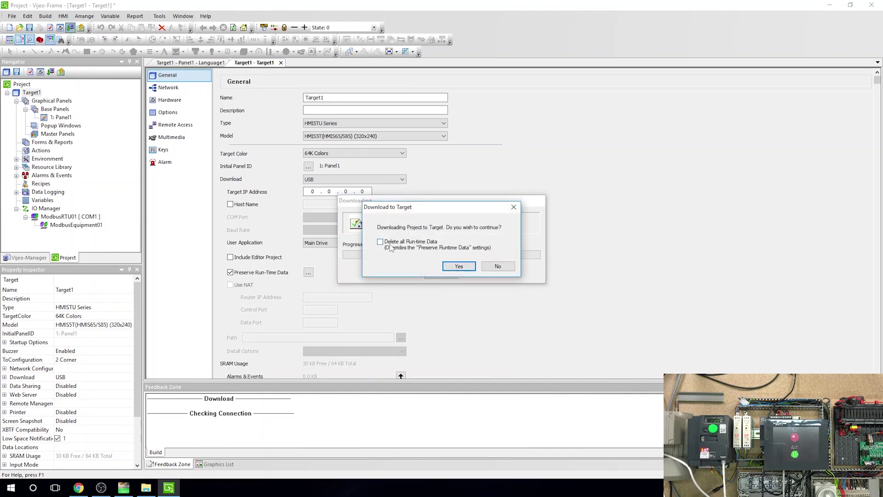
left_click(380, 242)
left_click(467, 267)
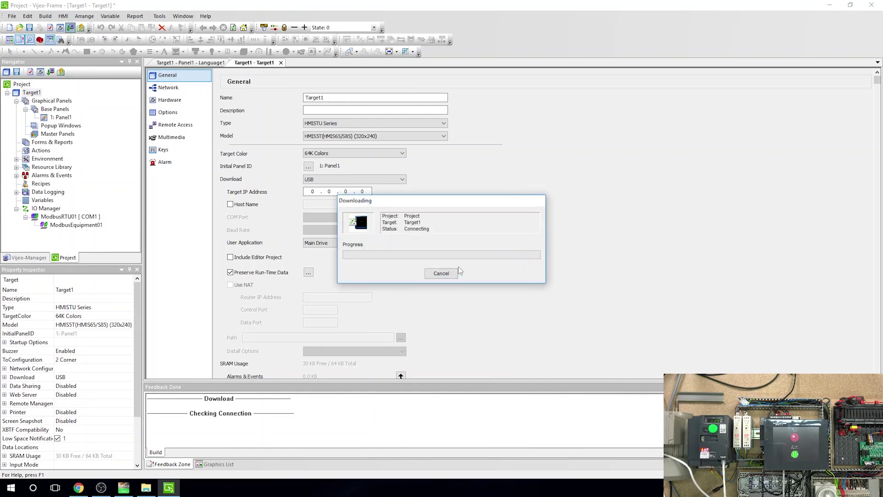